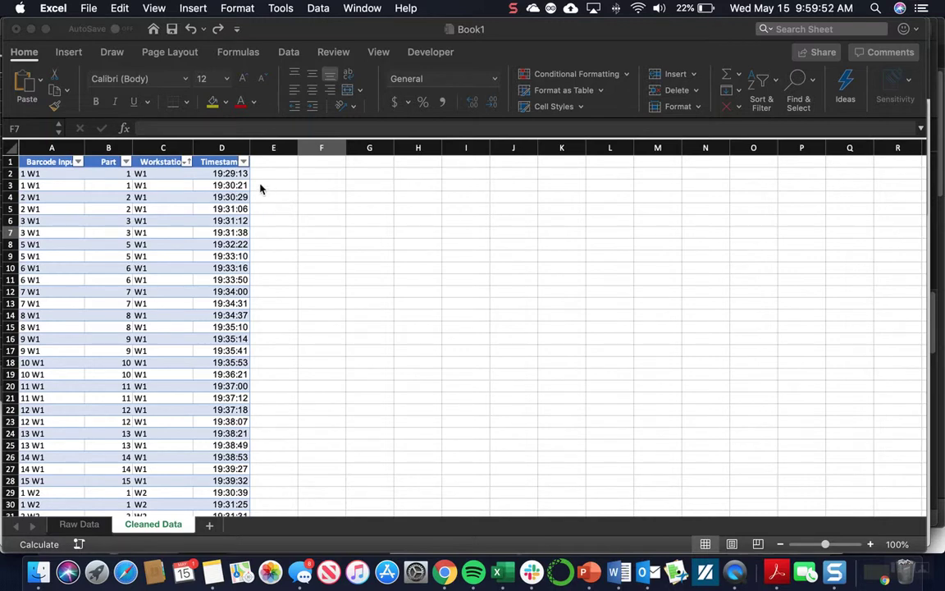
# Sort the Cleaned Data table ascending by Workstation so W1 rows come first.
pyautogui.click(187, 163)
pyautogui.click(187, 164)
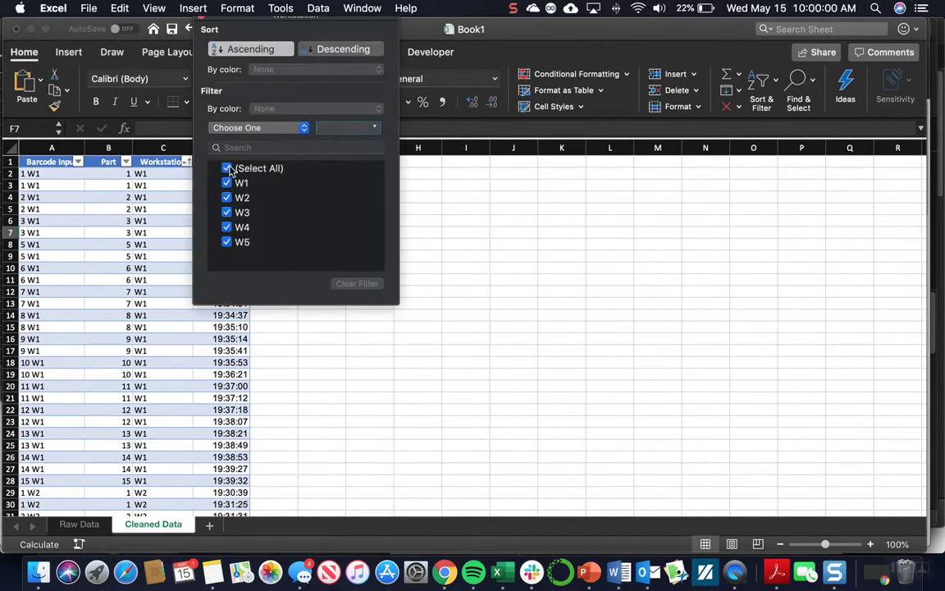
pyautogui.click(251, 51)
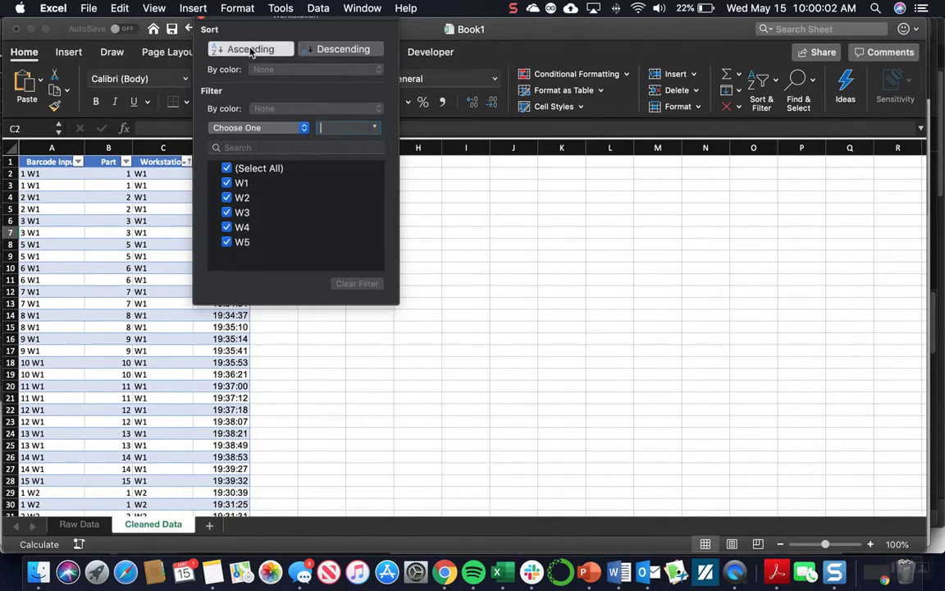
pyautogui.click(287, 359)
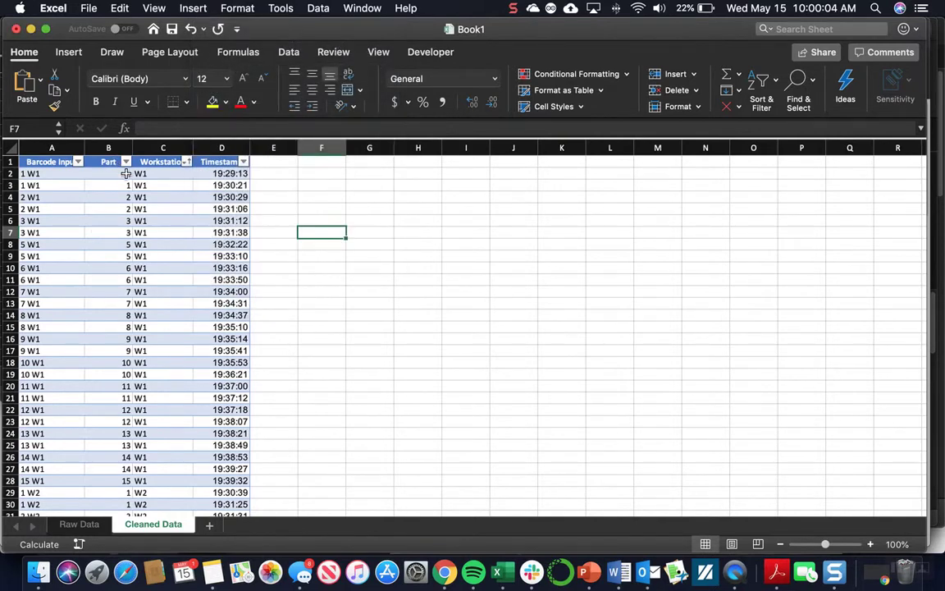
# Select the table data from A2 to D90 and bring up its context menu.
pyautogui.scroll(-1, 162, 361)
pyautogui.scroll(-15, 121, 422)
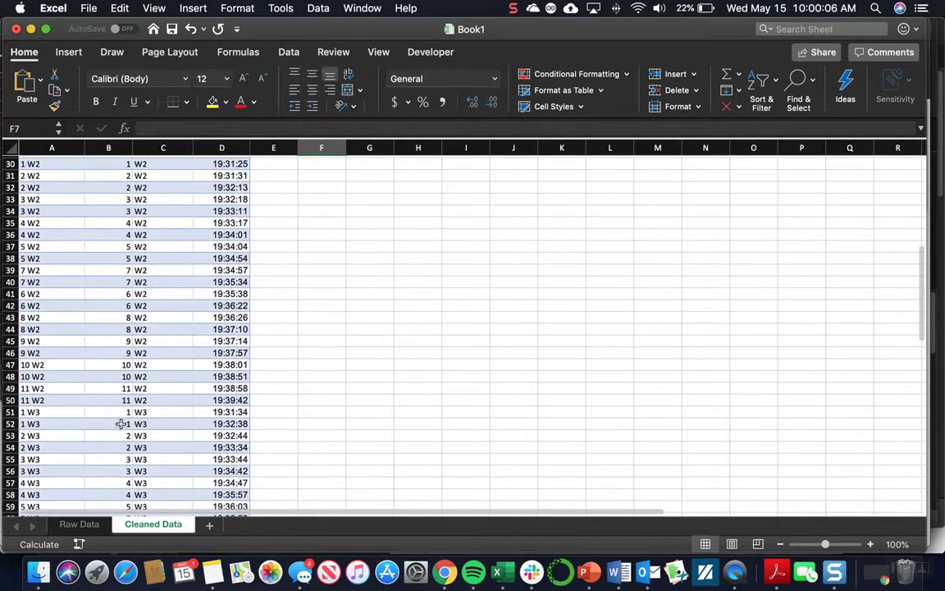
pyautogui.scroll(13, 120, 421)
pyautogui.scroll(2, 120, 421)
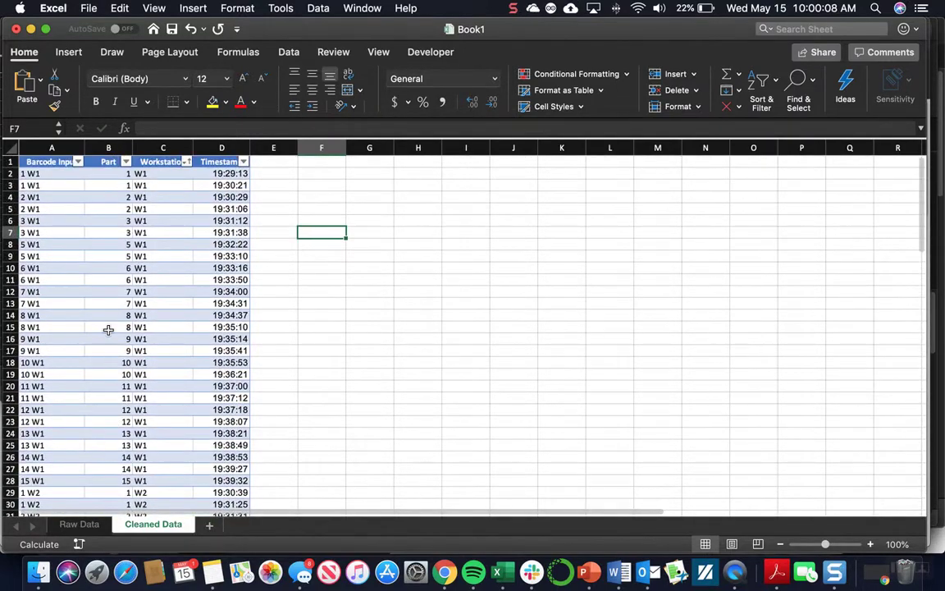
pyautogui.click(49, 174)
pyautogui.moveTo(49, 174); pyautogui.dragTo(215, 480)
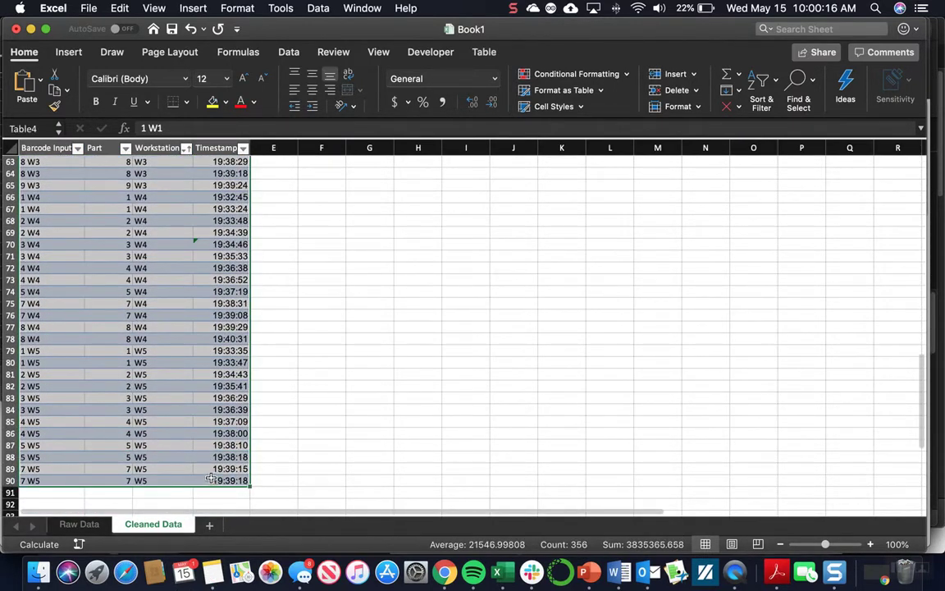
pyautogui.rightClick(200, 415)
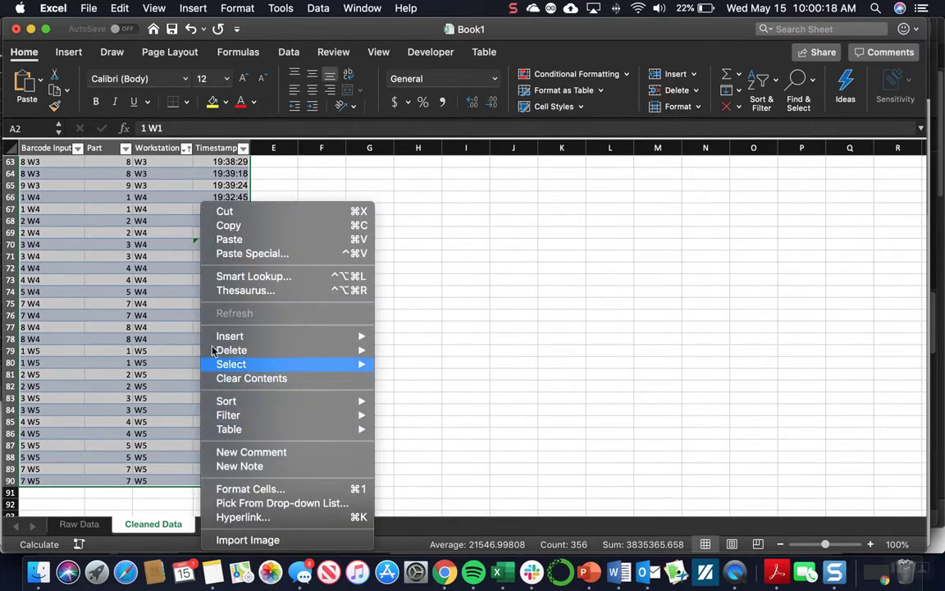
# Copy A2:D90 and paste it back over itself as values only.
pyautogui.click(218, 231)
pyautogui.scroll(15, 155, 205)
pyautogui.rightClick(164, 201)
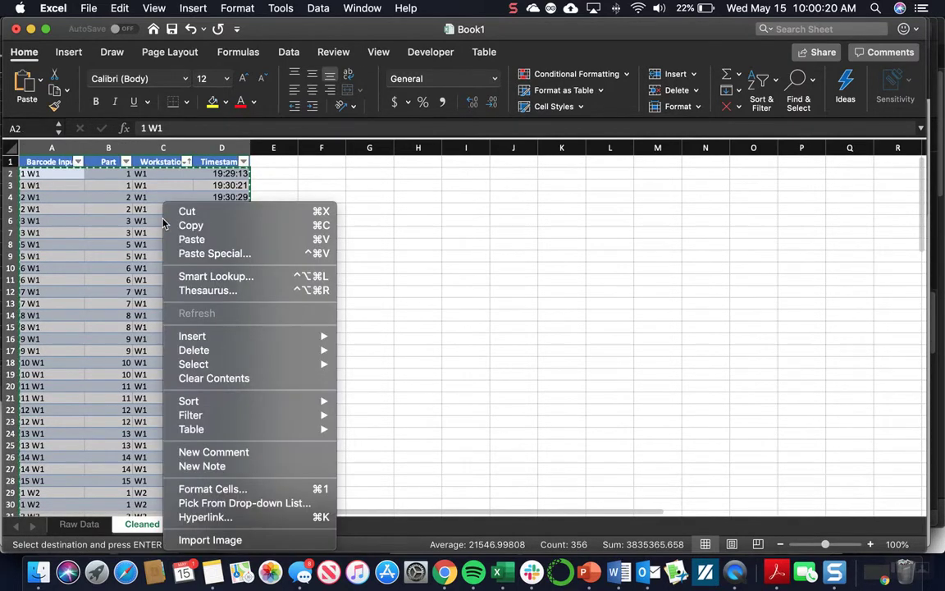
pyautogui.click(197, 253)
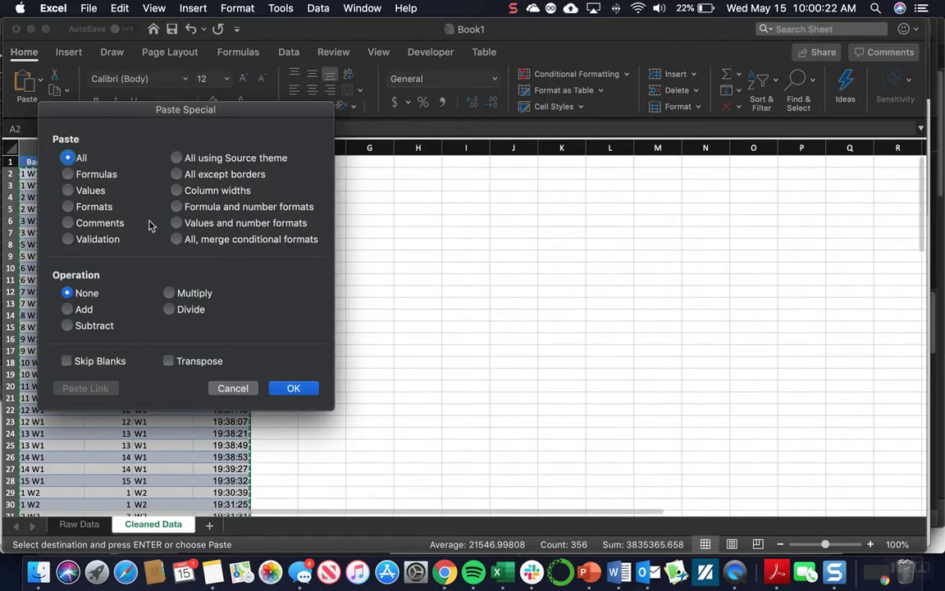
pyautogui.click(68, 189)
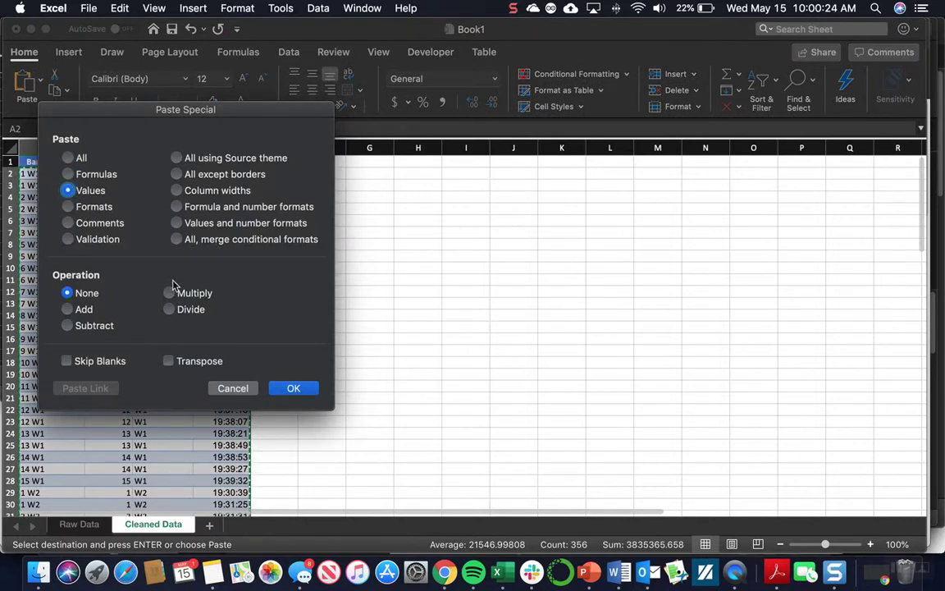
pyautogui.click(288, 389)
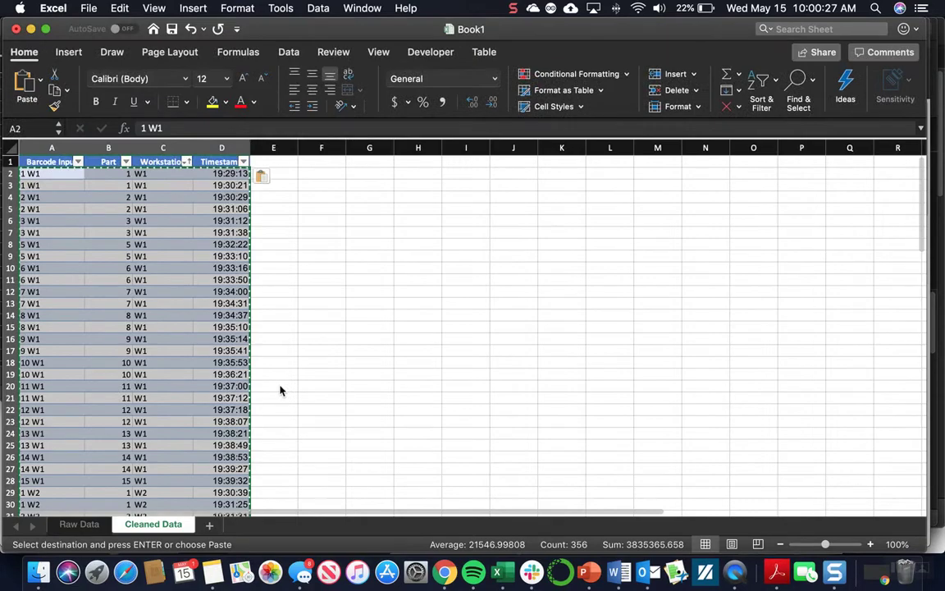
pyautogui.click(281, 246)
pyautogui.scroll(-6, 280, 246)
pyautogui.scroll(6, 280, 246)
pyautogui.scroll(-7, 281, 246)
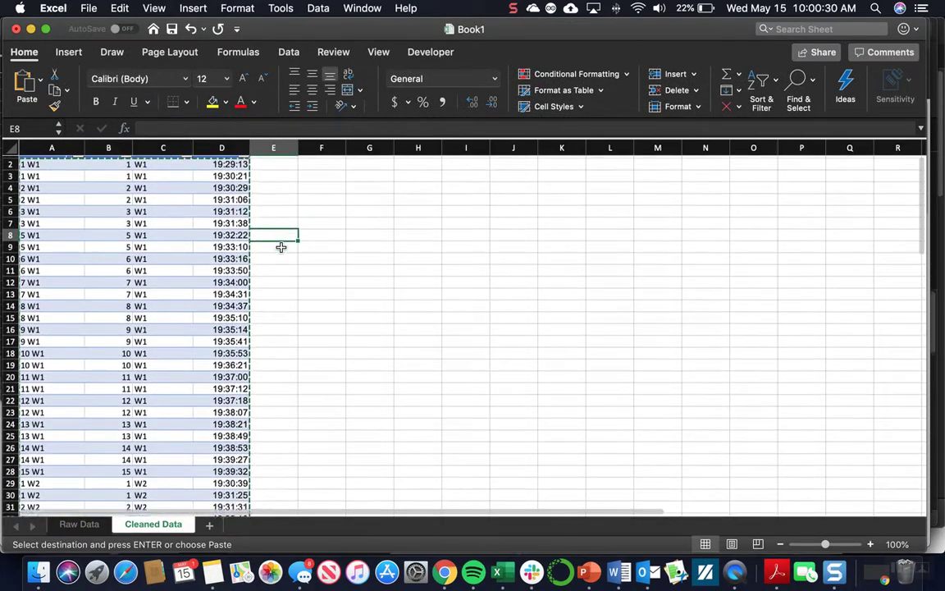
pyautogui.scroll(7, 281, 246)
# Enter the header 'Difference' in E1, extending the table to column E.
pyautogui.click(261, 163)
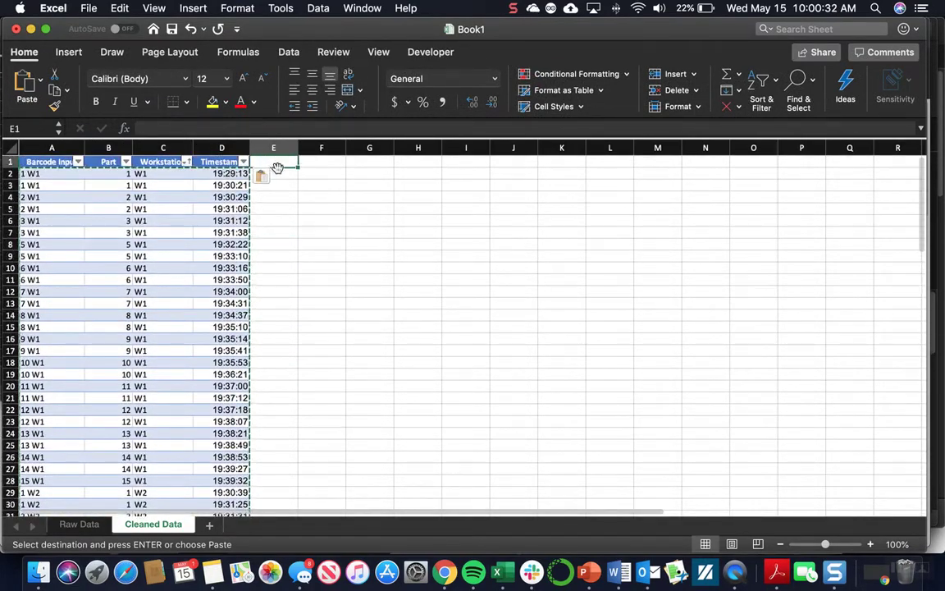
pyautogui.write('Difference')
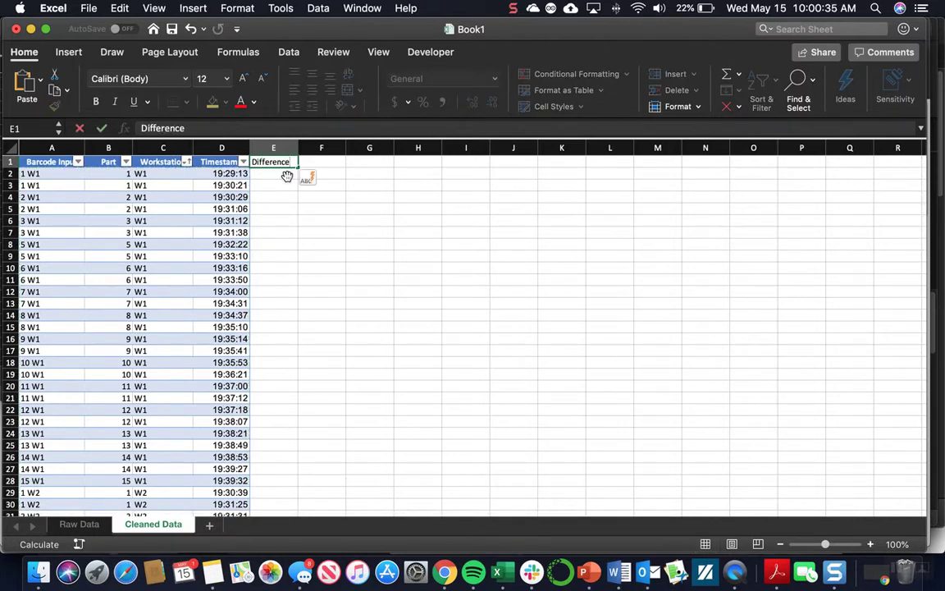
pyautogui.press('Return')
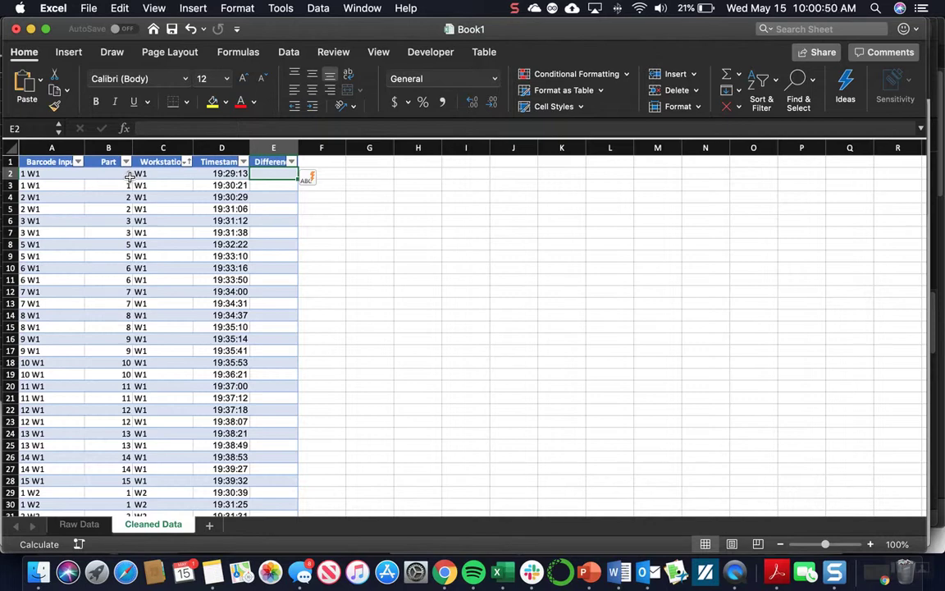
pyautogui.write('=')
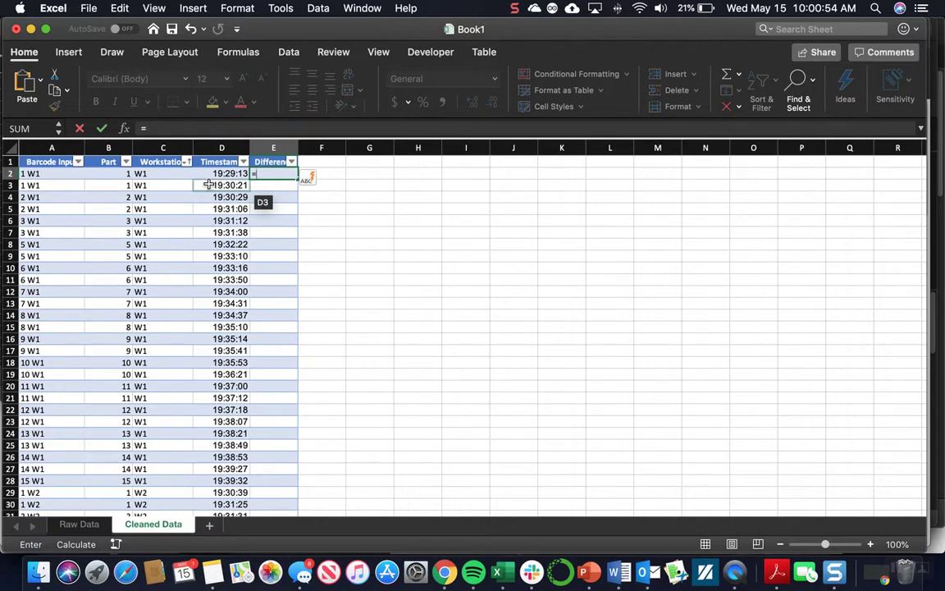
pyautogui.click(208, 184)
pyautogui.write('-')
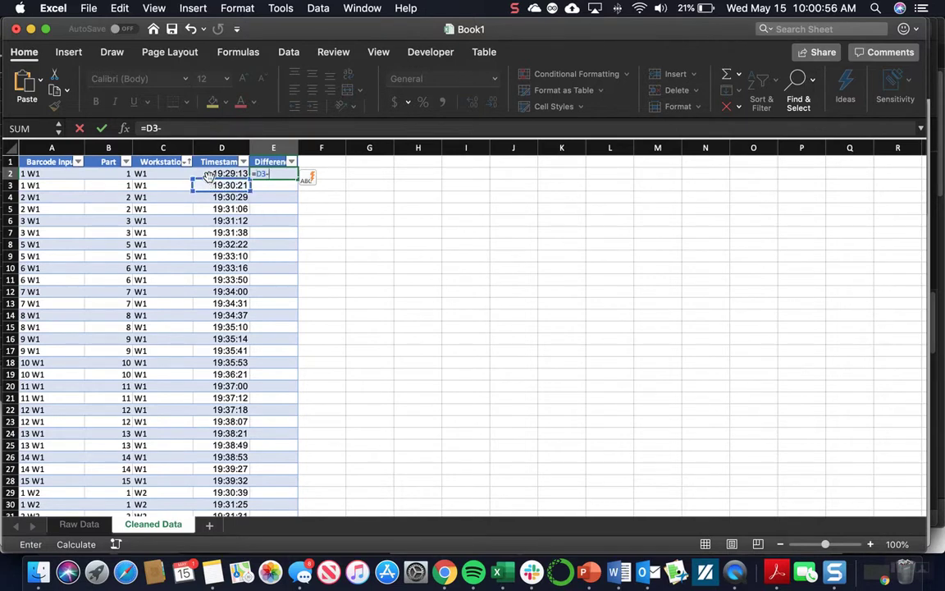
pyautogui.click(212, 173)
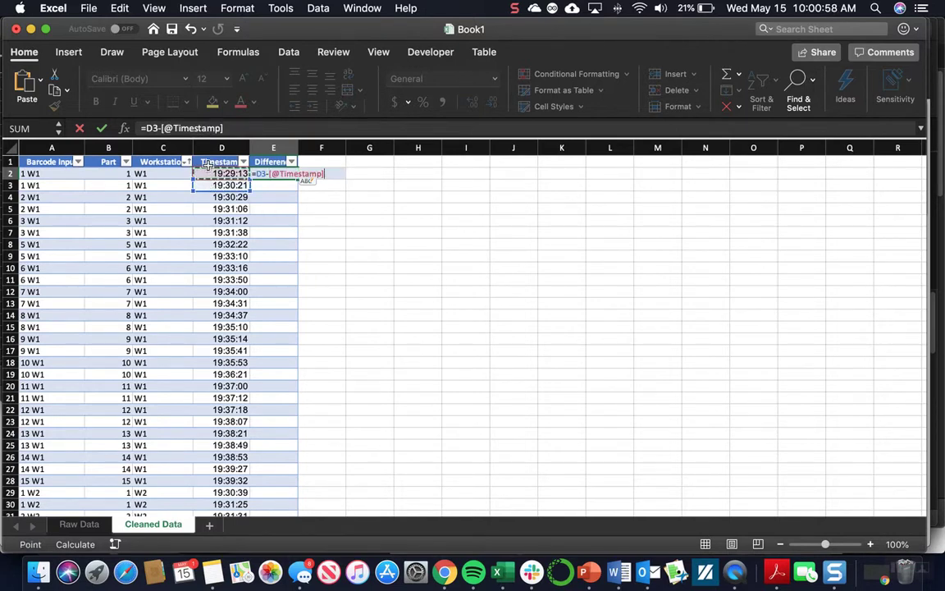
pyautogui.press('Return')
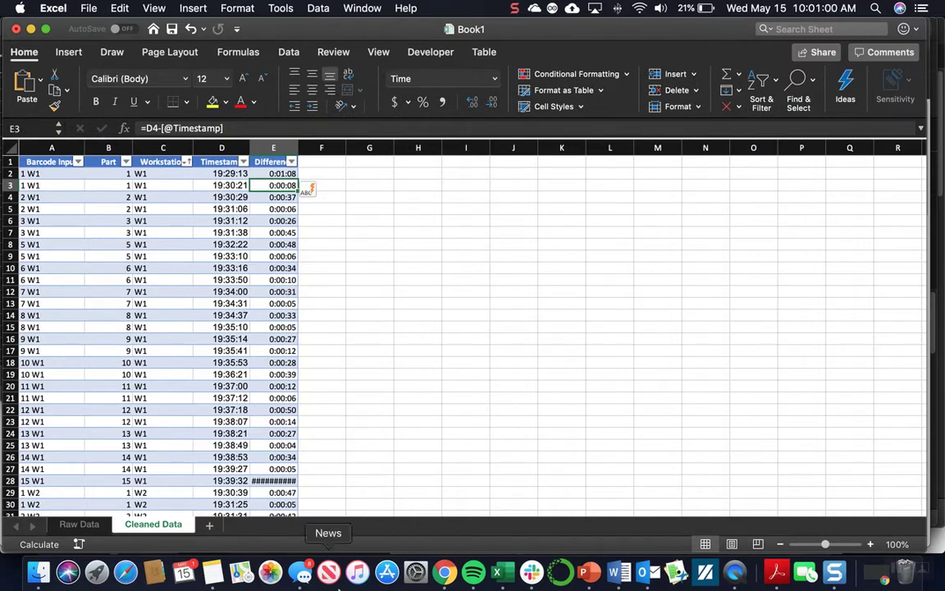
pyautogui.scroll(-5, 306, 258)
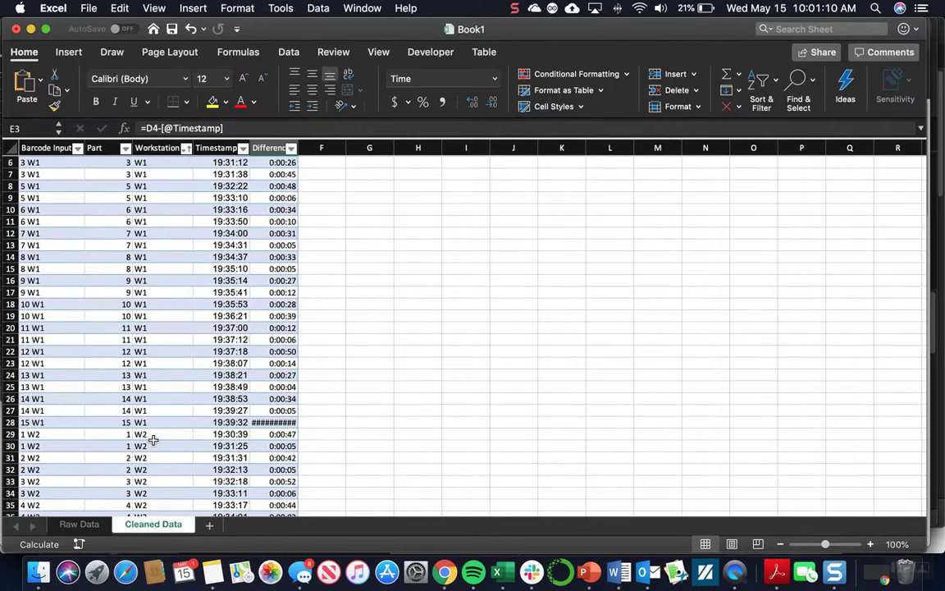
# Clear the #### Difference results in cells E28 and E50.
pyautogui.click(265, 420)
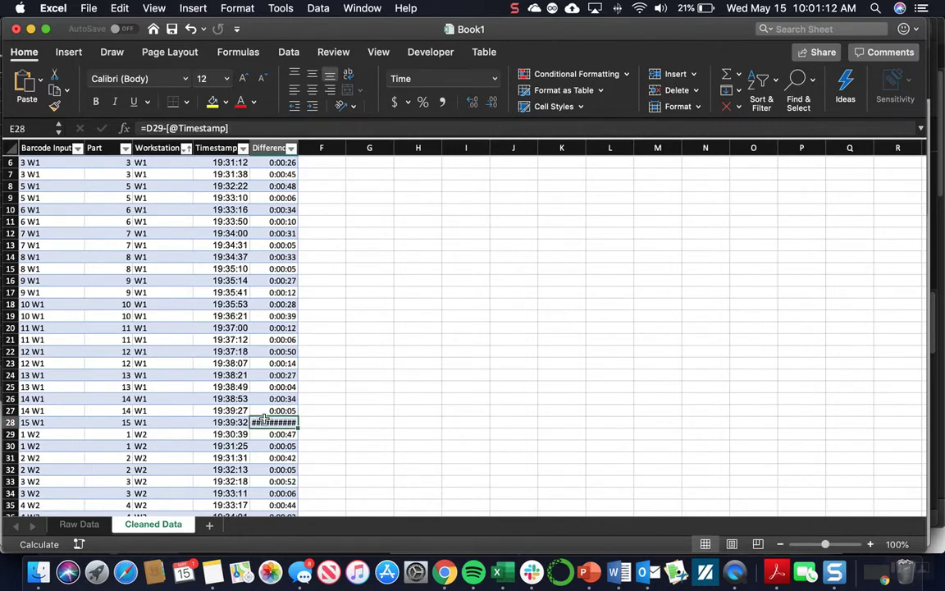
pyautogui.press('Delete')
pyautogui.scroll(-7, 316, 409)
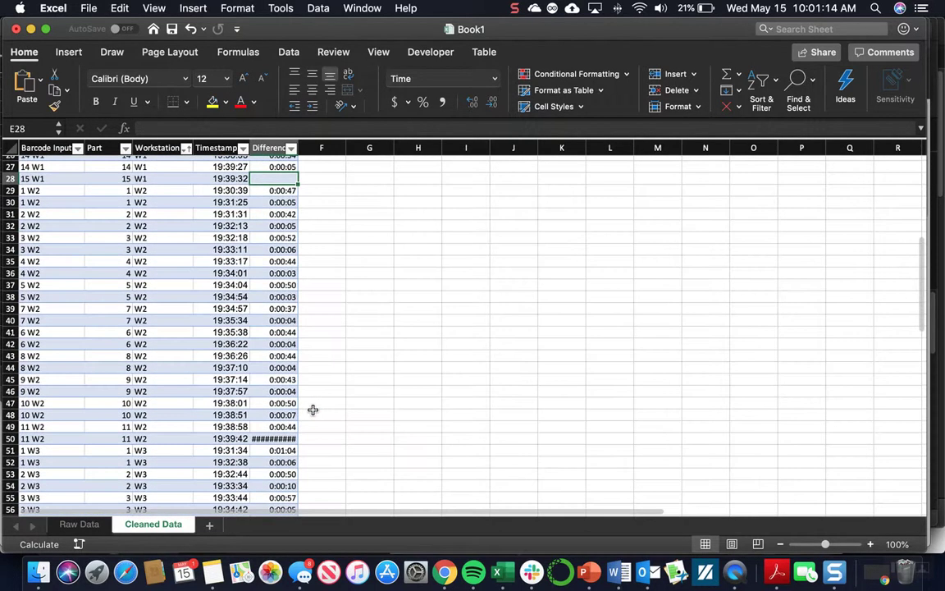
pyautogui.click(276, 438)
pyautogui.press('Delete')
pyautogui.scroll(-8, 306, 413)
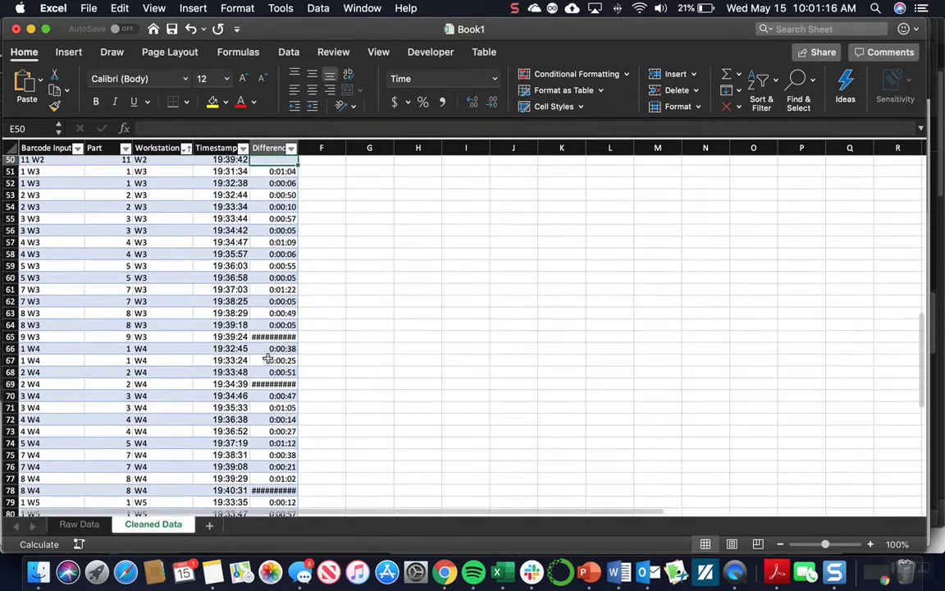
# Clear the invalid Difference results in E65, E69 and the last W4 and W5 rows.
pyautogui.click(274, 336)
pyautogui.press('Delete')
pyautogui.click(274, 384)
pyautogui.press('Delete')
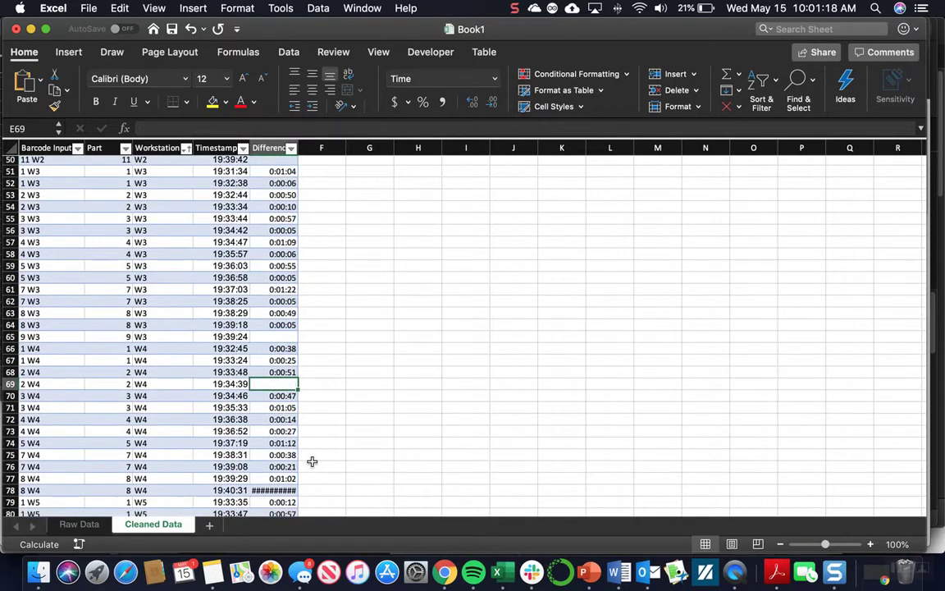
pyautogui.press('Down')
pyautogui.press('Down')
pyautogui.press('Down')
pyautogui.press('Down')
pyautogui.press('Down')
pyautogui.press('Down')
pyautogui.press('Down')
pyautogui.press('Down')
pyautogui.press('Down')
pyautogui.press('Delete')
pyautogui.scroll(-1, 279, 425)
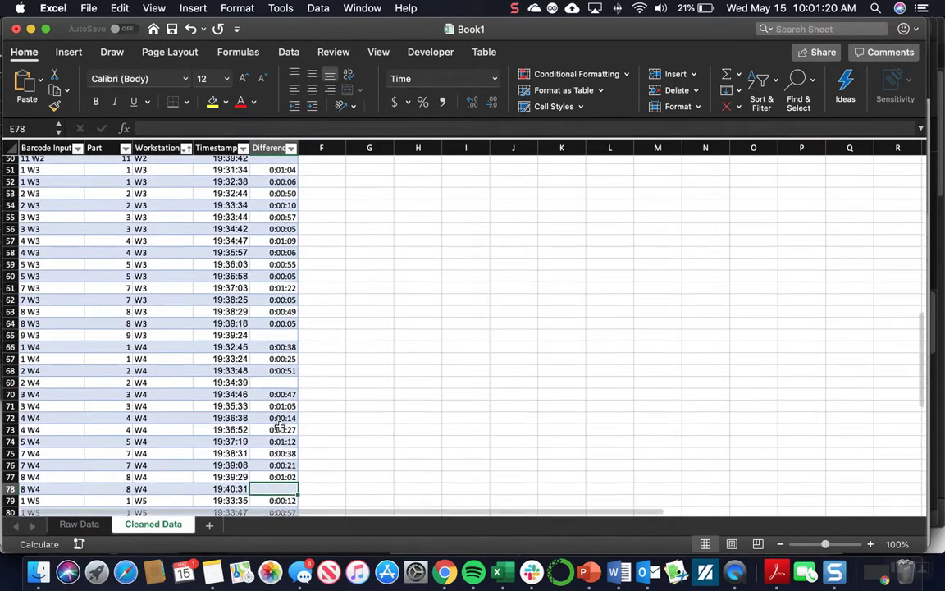
pyautogui.scroll(-7, 279, 425)
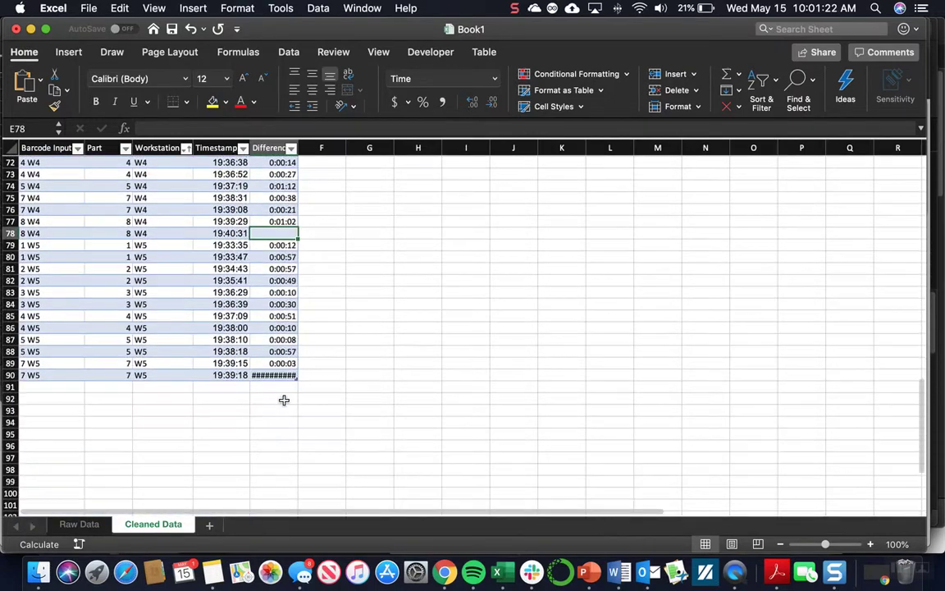
pyautogui.click(279, 376)
pyautogui.press('Delete')
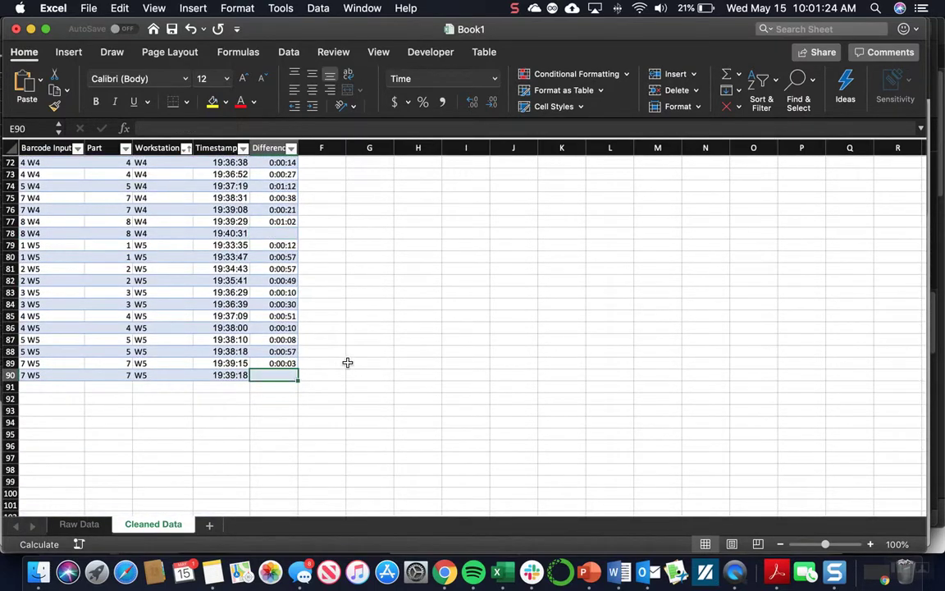
# Enter the header 'Cycle/Wait' in F1, adding a sixth table column.
pyautogui.scroll(20, 344, 362)
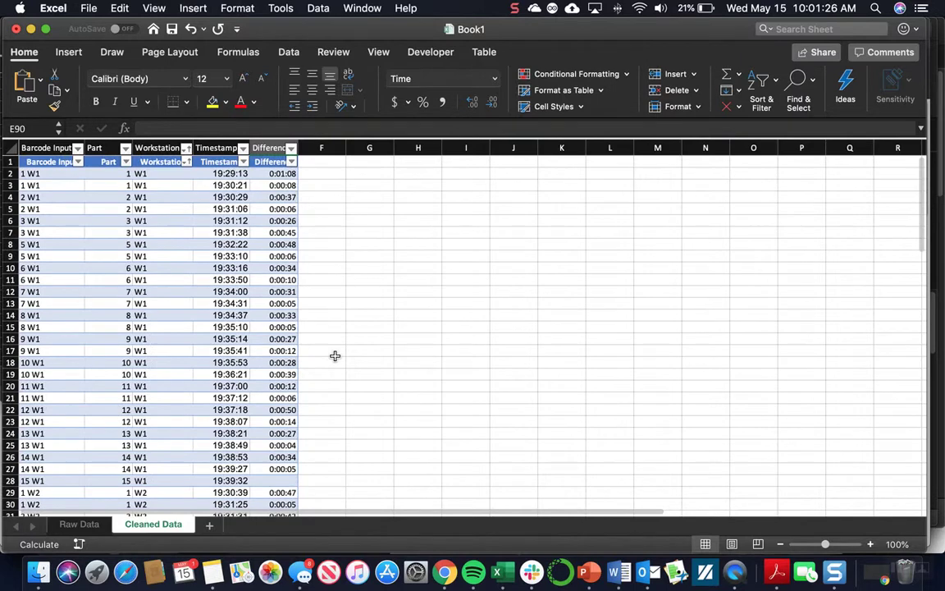
pyautogui.click(341, 269)
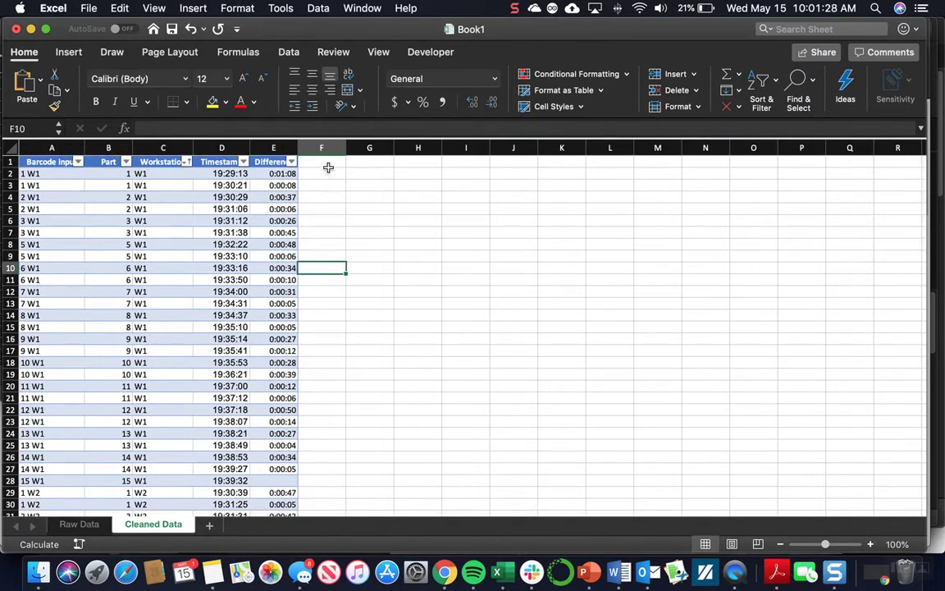
pyautogui.click(328, 165)
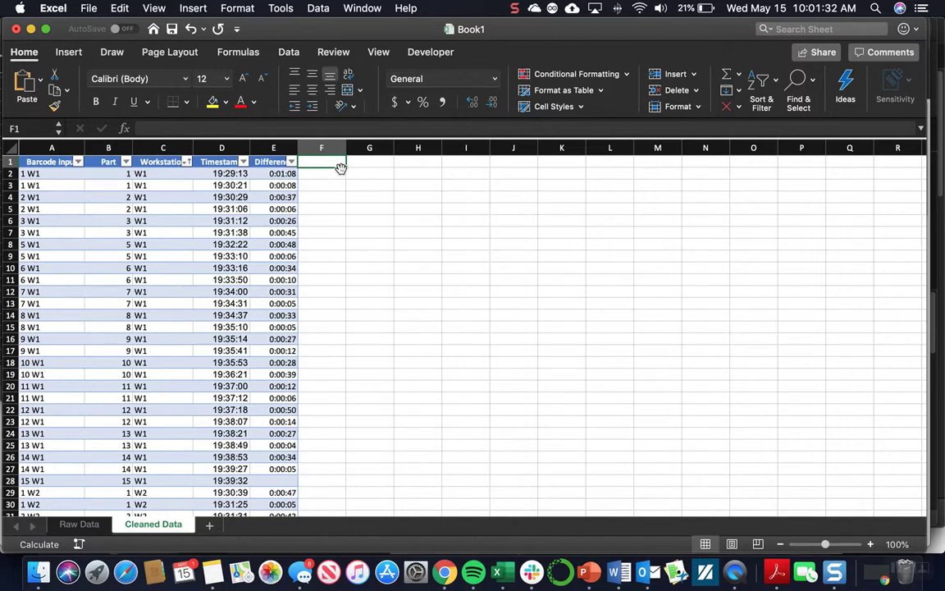
pyautogui.write('Cyc')
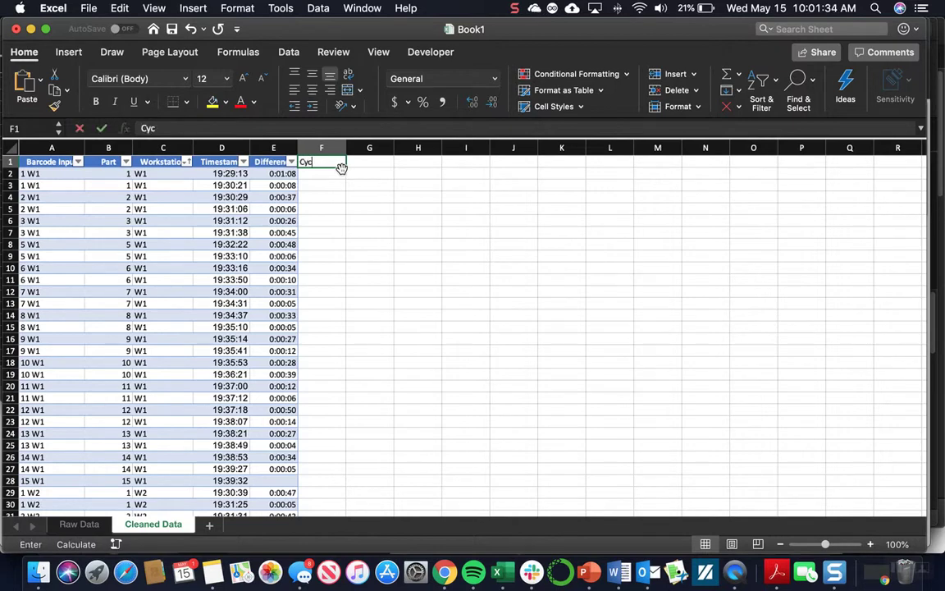
pyautogui.write('le/Wait')
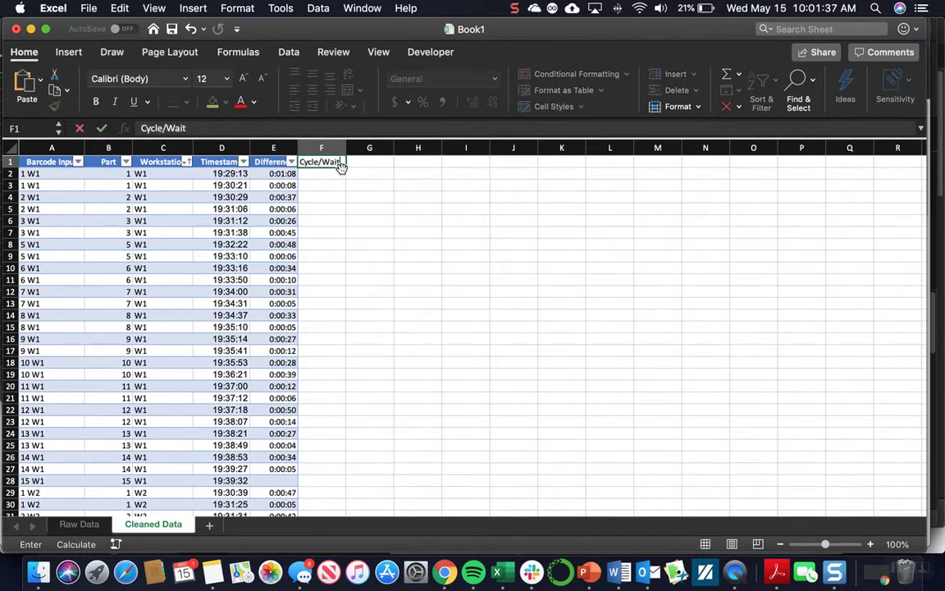
pyautogui.press('Return')
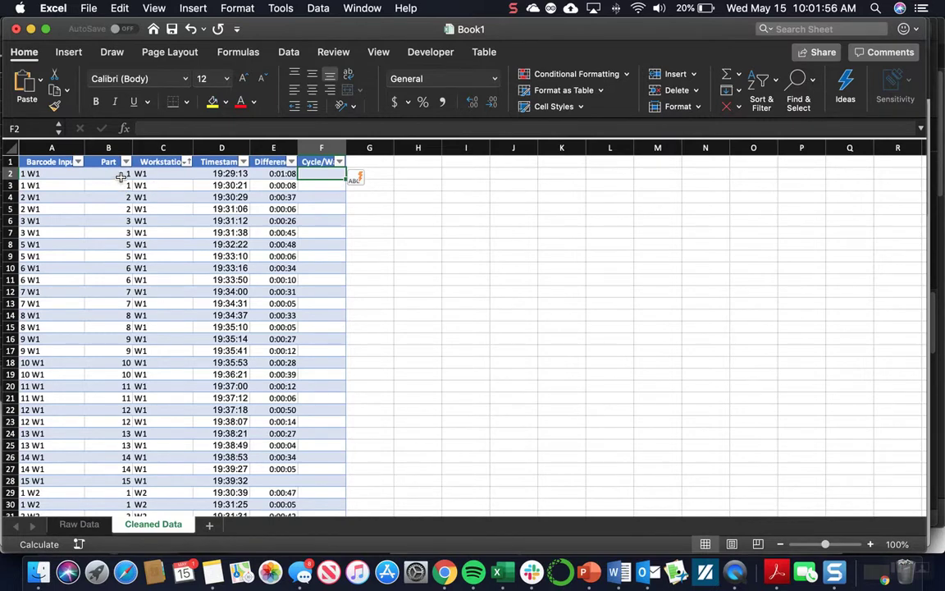
pyautogui.click(303, 187)
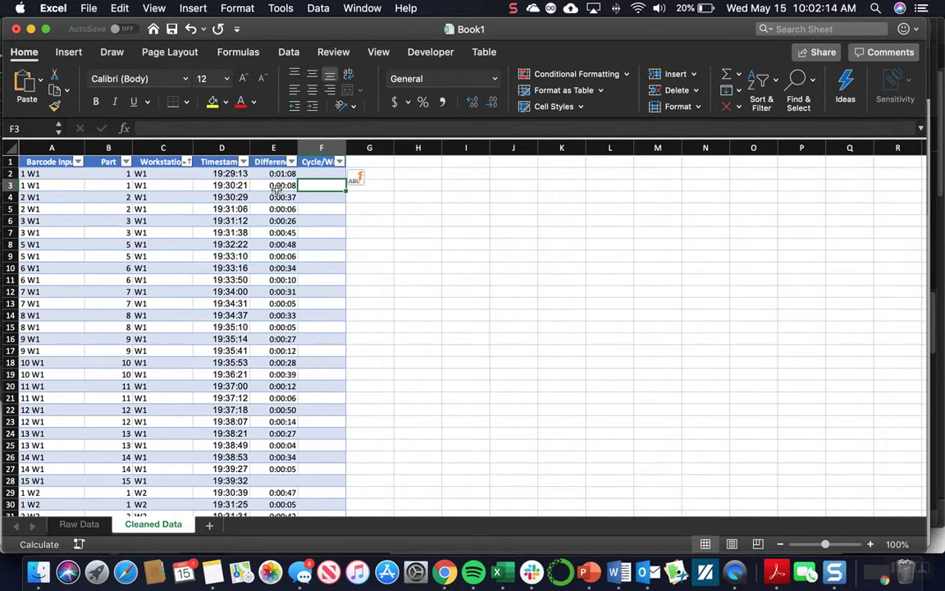
pyautogui.click(315, 173)
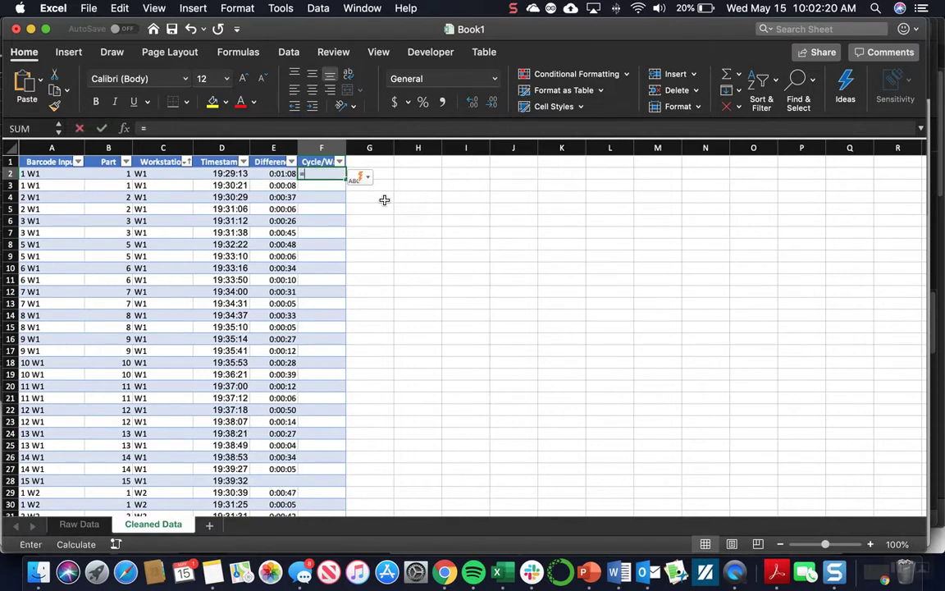
pyautogui.write('=if(')
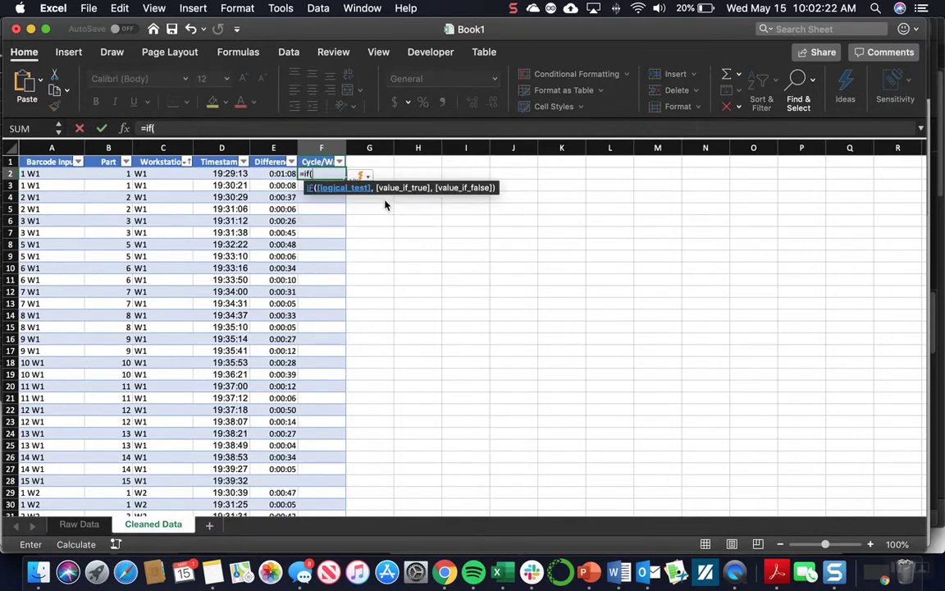
pyautogui.click(125, 189)
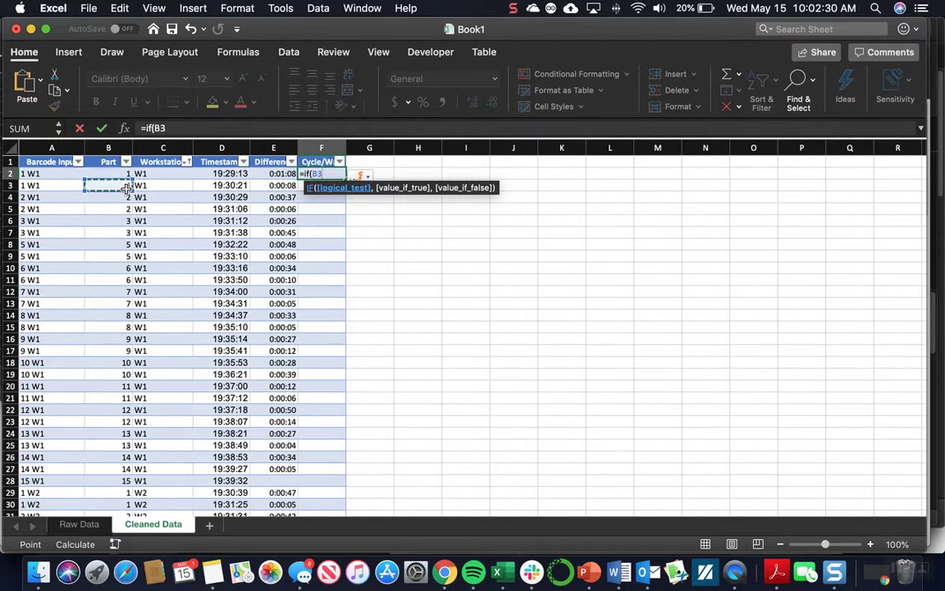
pyautogui.write('=')
pyautogui.click(121, 174)
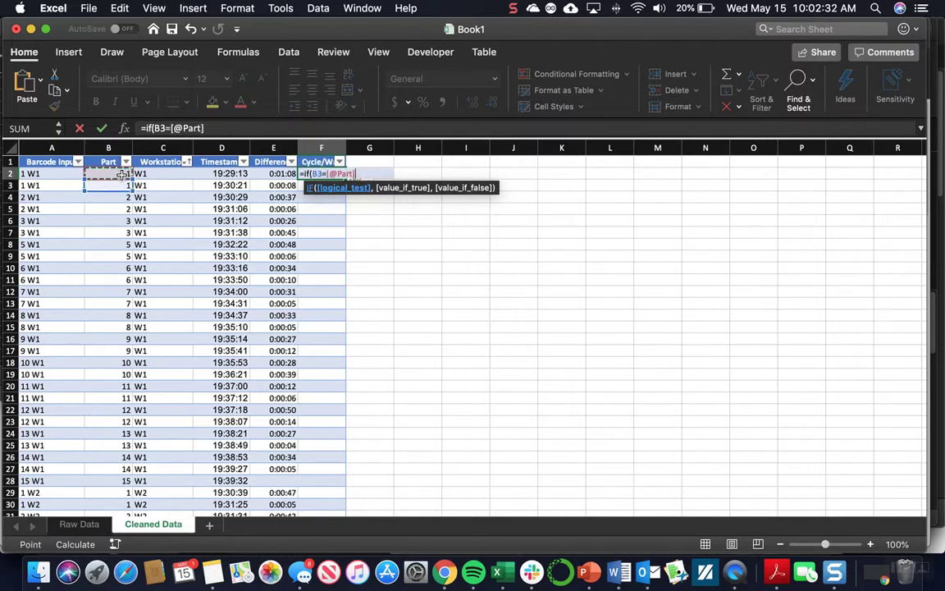
pyautogui.write(',"Cycle')
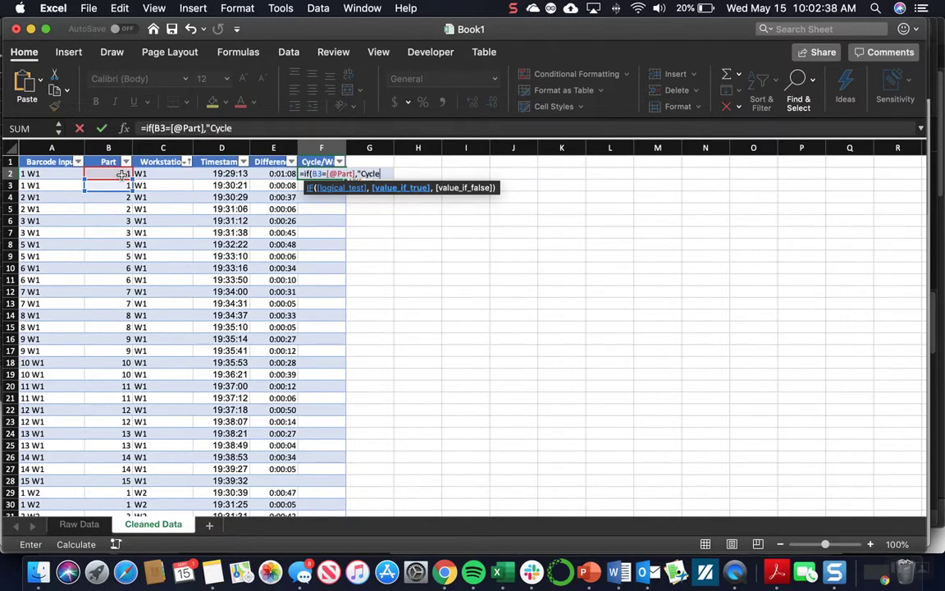
pyautogui.write('",')
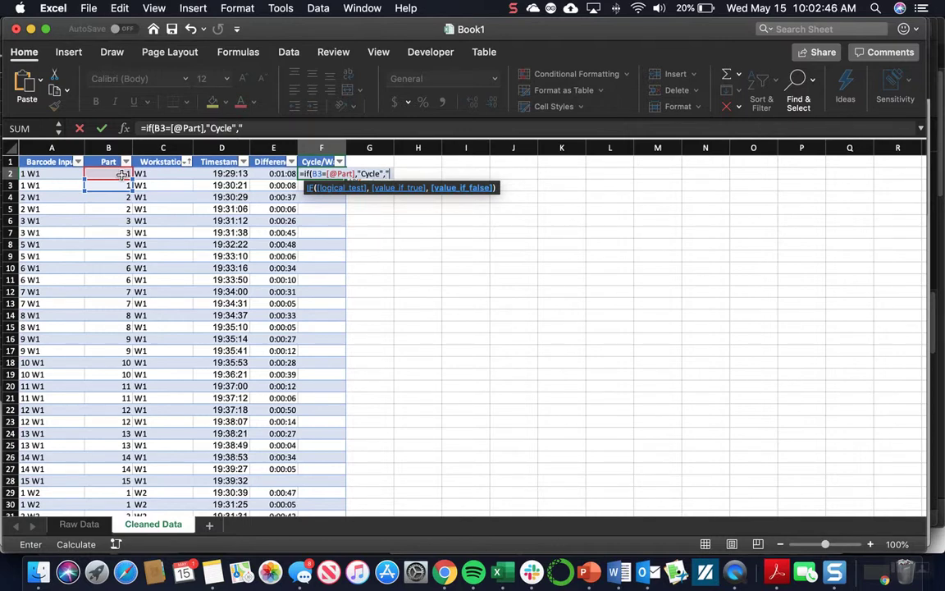
pyautogui.write('"Wa')
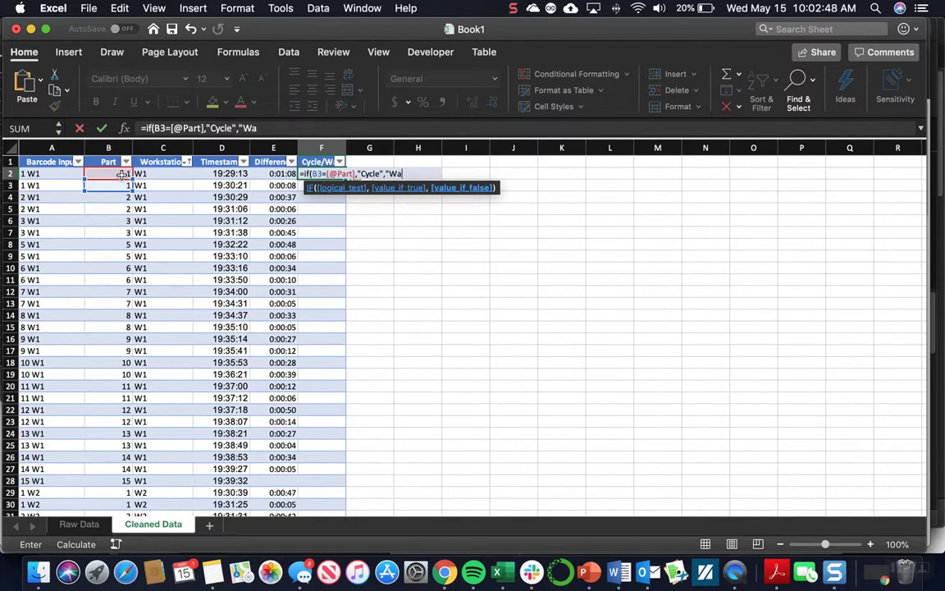
pyautogui.write('it")')
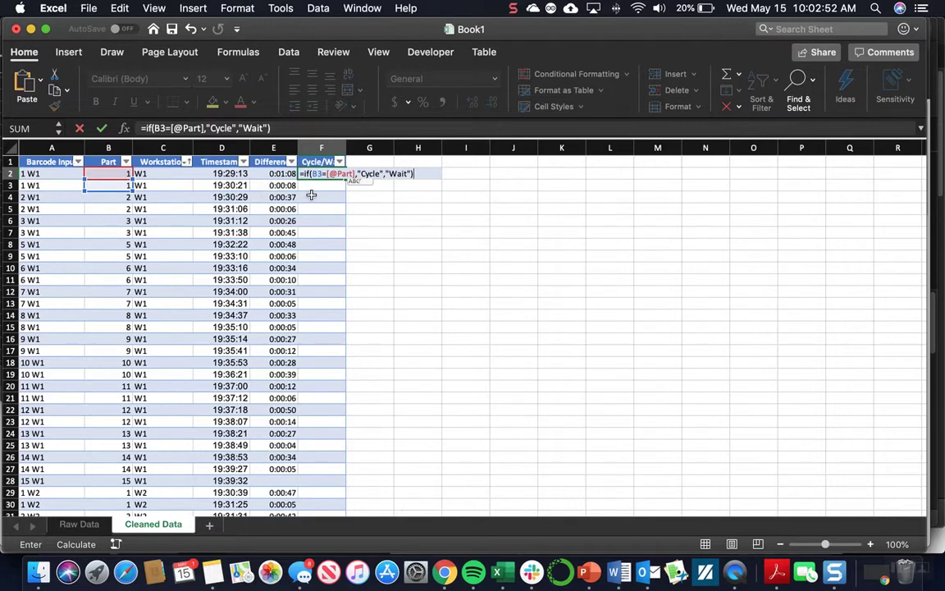
pyautogui.press('Return')
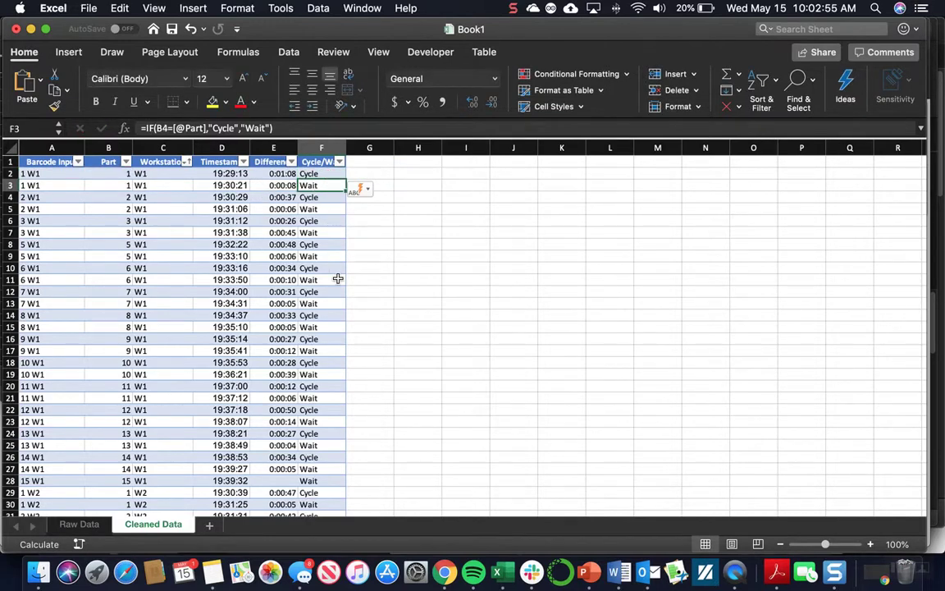
pyautogui.scroll(-1, 337, 279)
pyautogui.scroll(1, 337, 279)
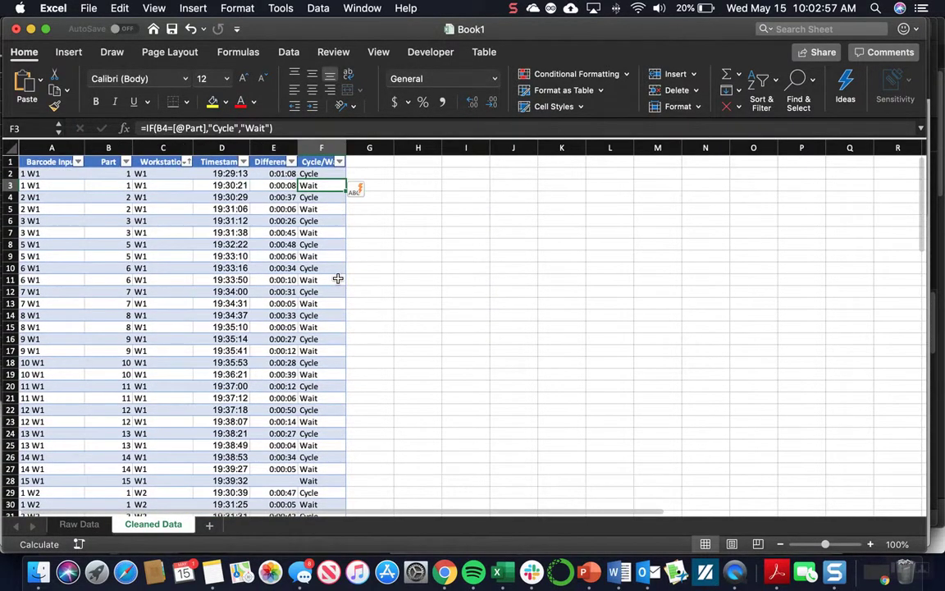
pyautogui.scroll(-2, 334, 275)
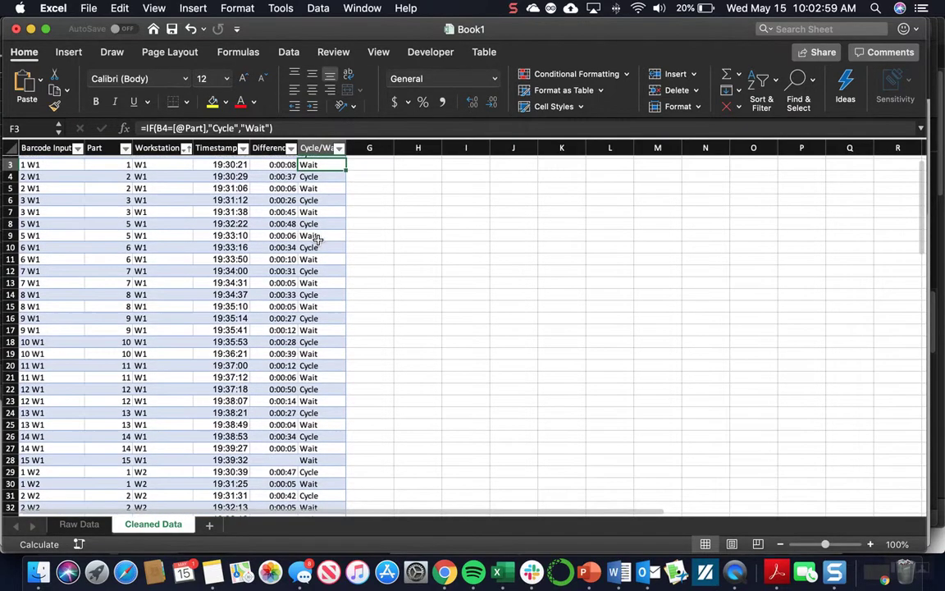
pyautogui.scroll(-5, 333, 271)
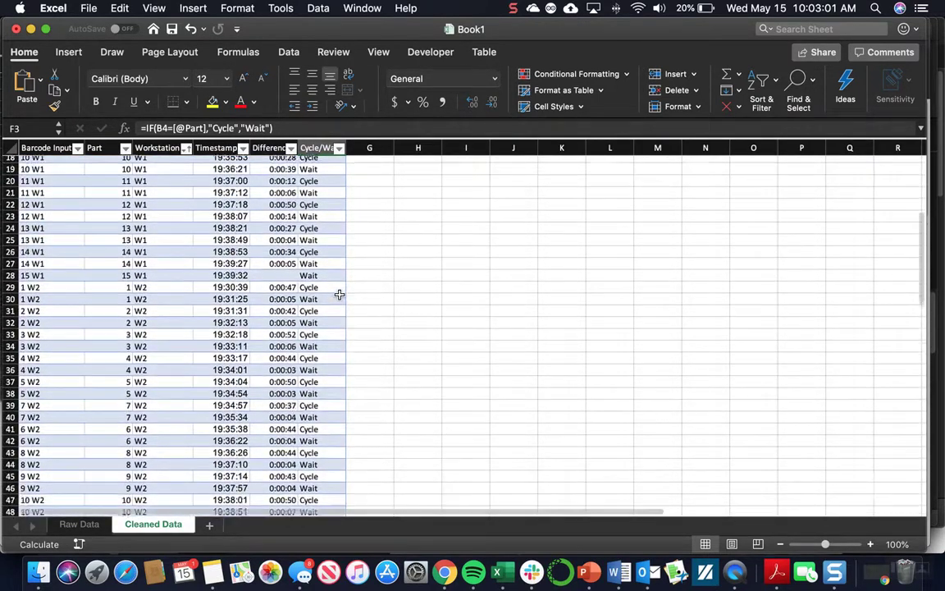
pyautogui.scroll(-6, 339, 293)
pyautogui.scroll(12, 338, 294)
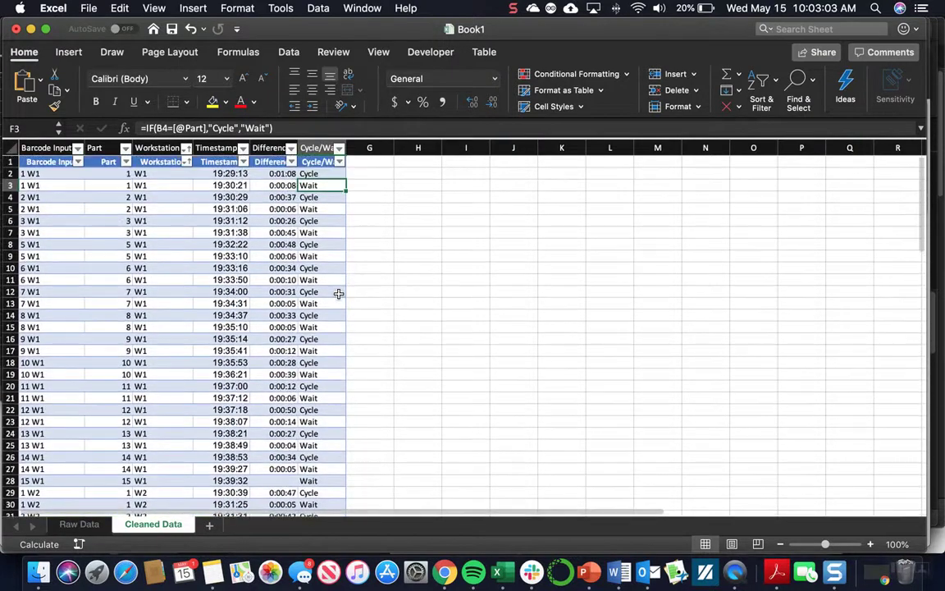
pyautogui.click(376, 225)
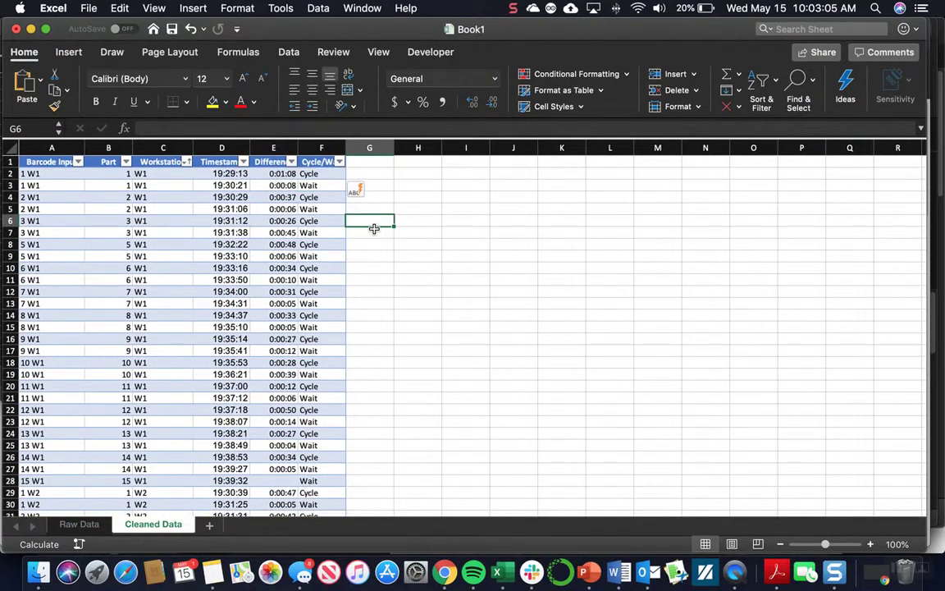